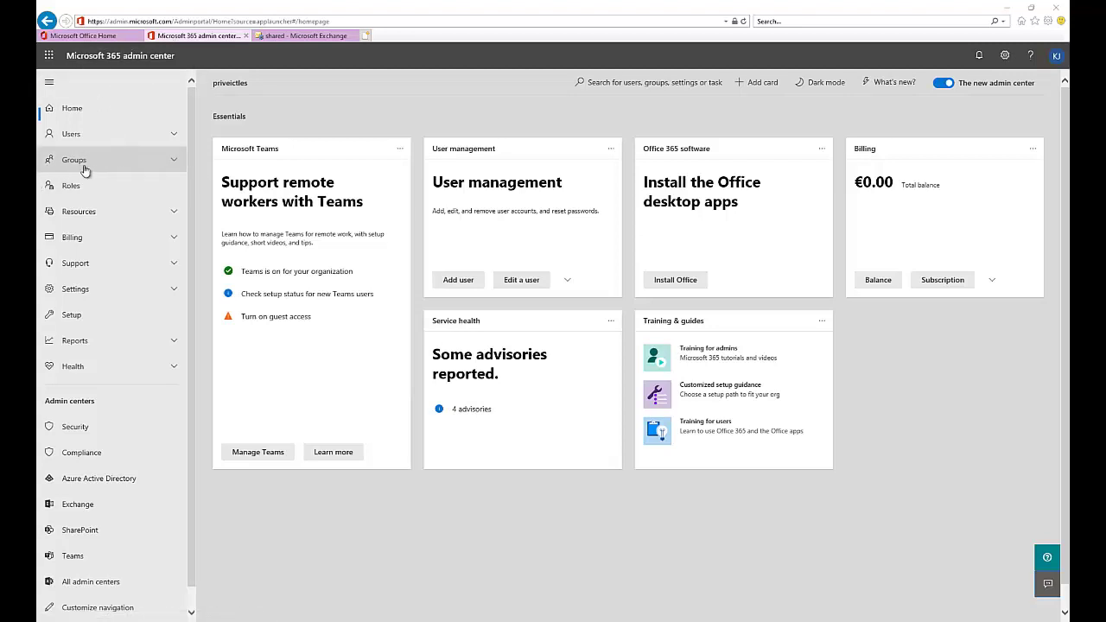
Step: Open the Helpdesk mailbox's details from Groups > Shared mailboxes in the Microsoft 365 admin center
click(144, 165)
click(101, 217)
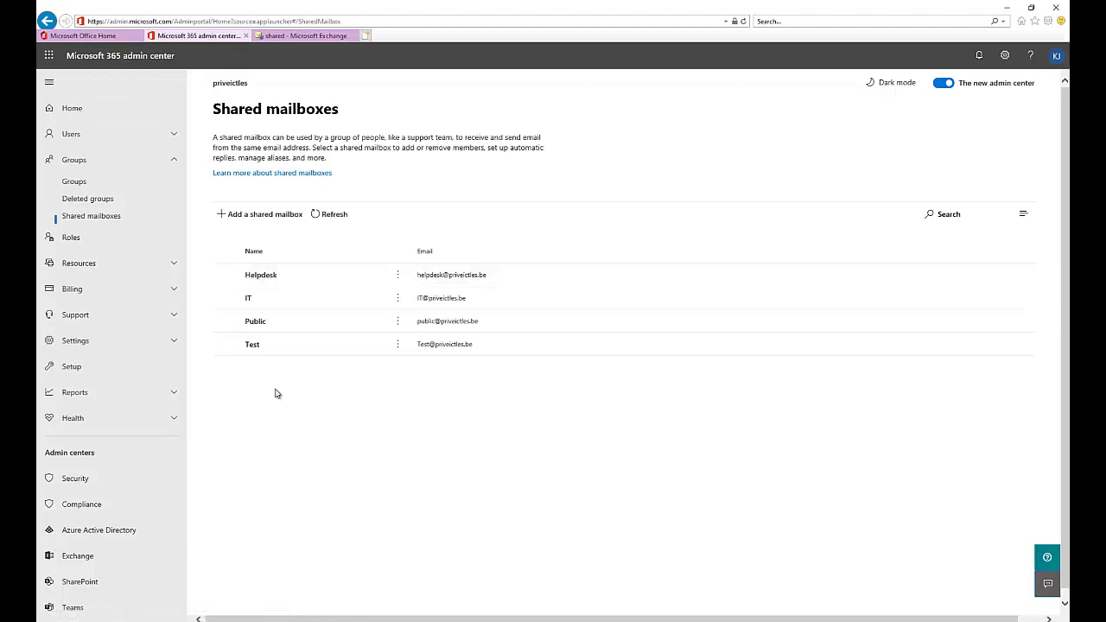
click(268, 277)
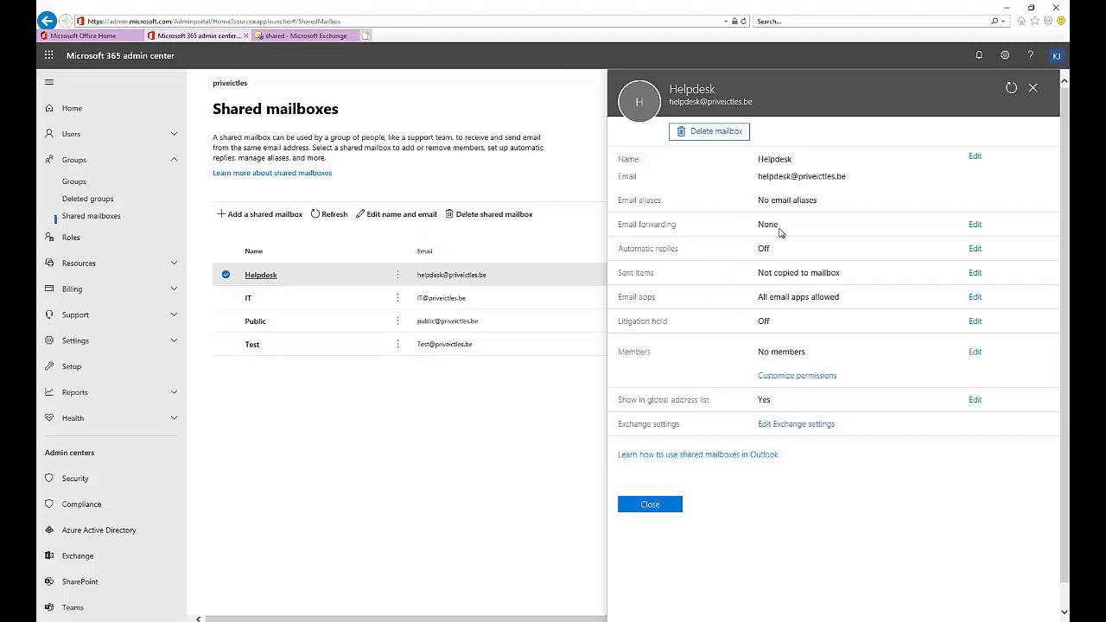
scroll(779, 231, down, 1)
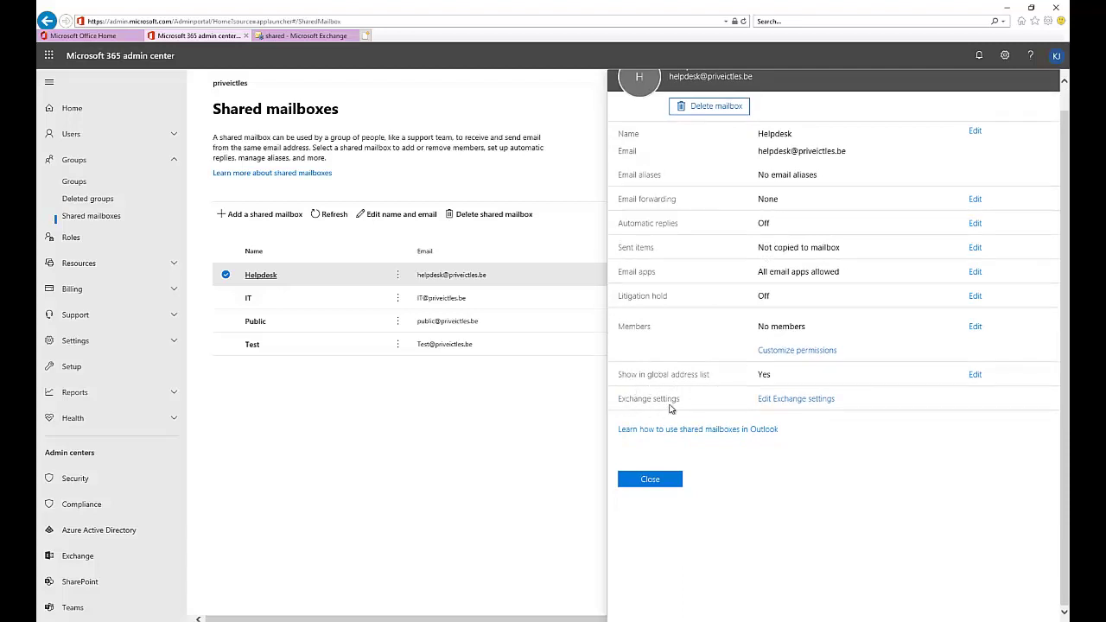
click(781, 403)
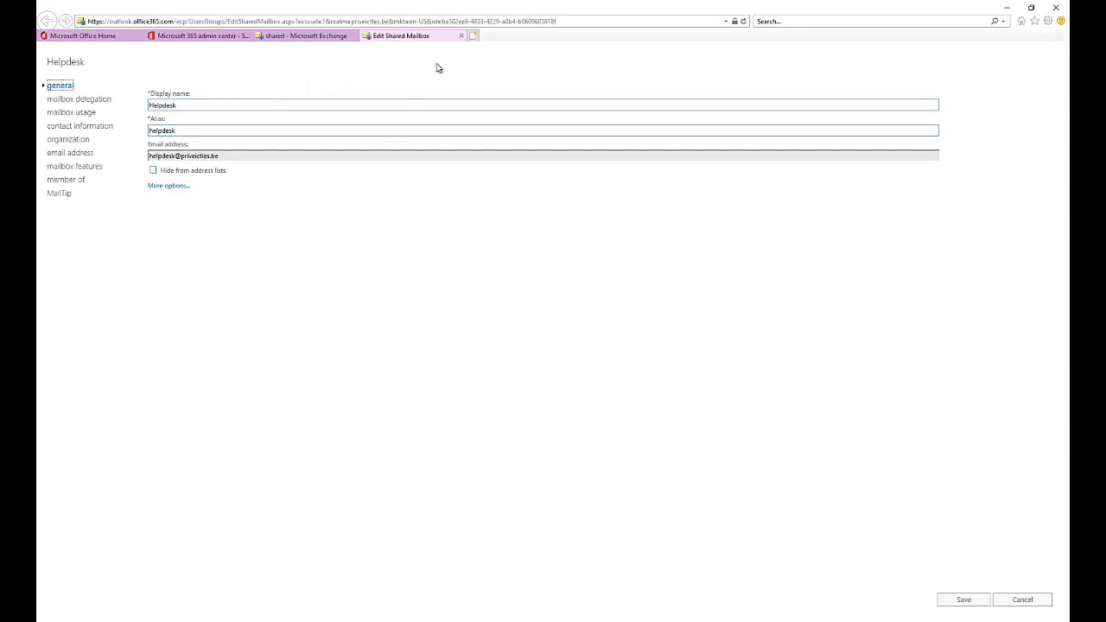
click(461, 35)
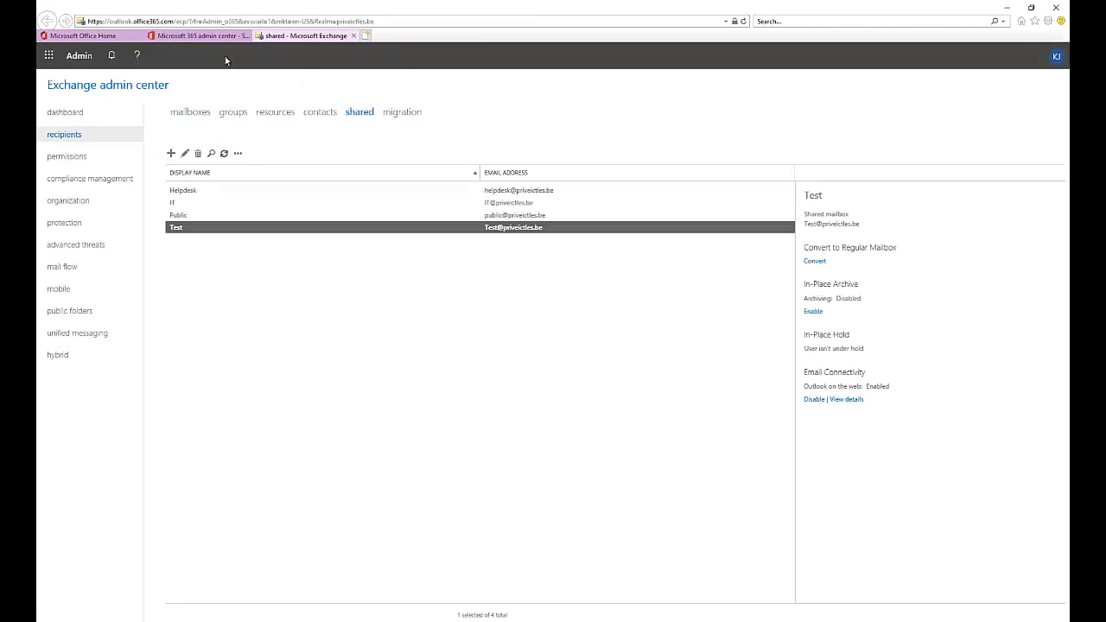
click(216, 36)
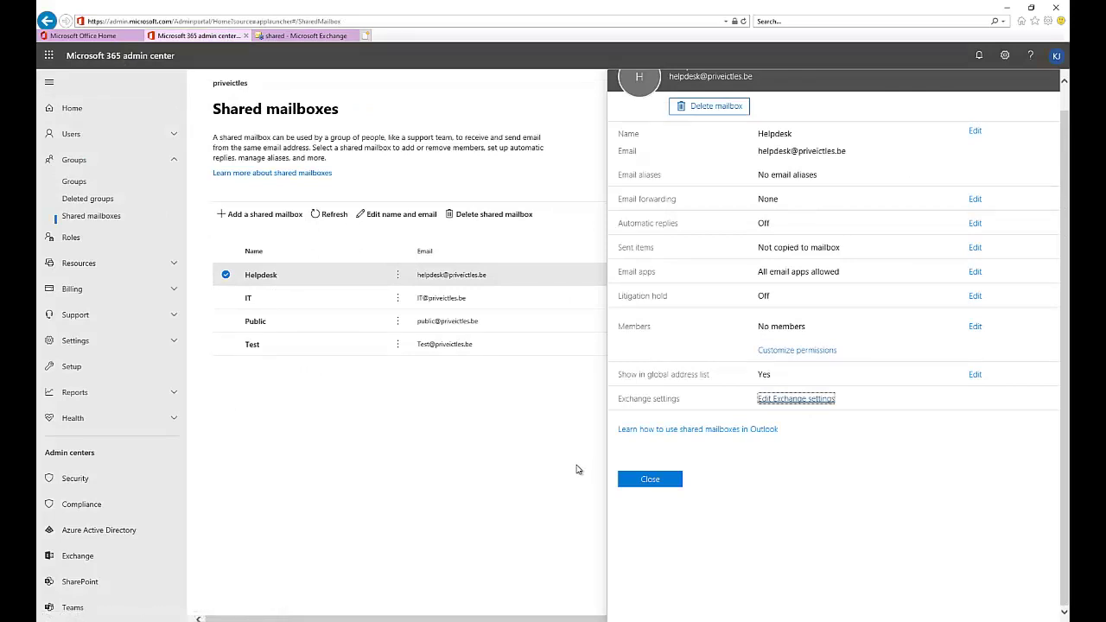
click(650, 480)
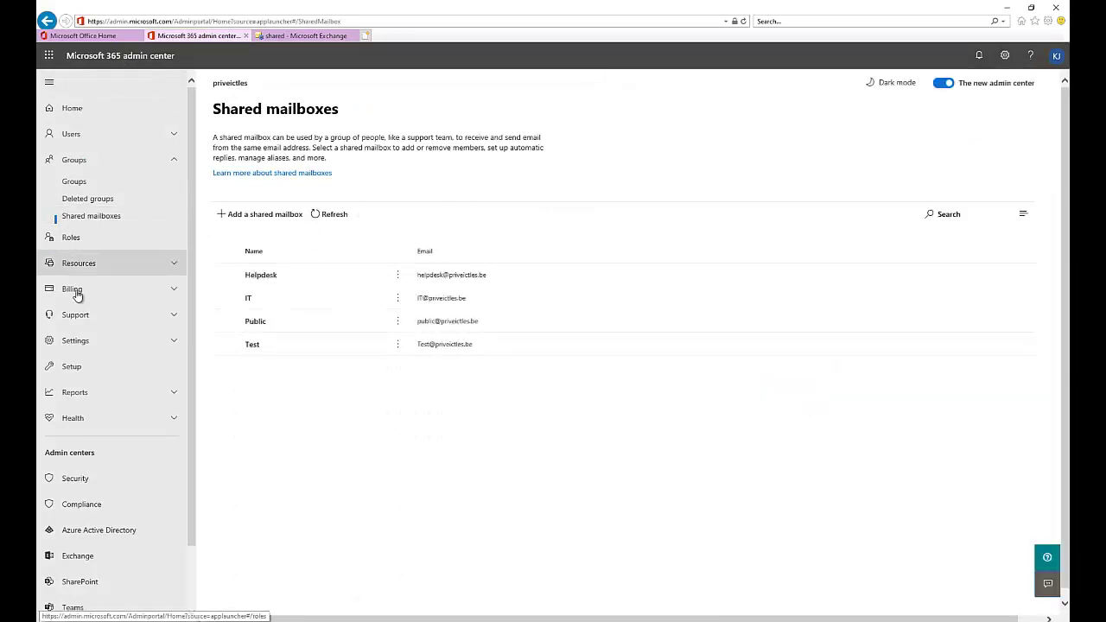
scroll(76, 296, down, 2)
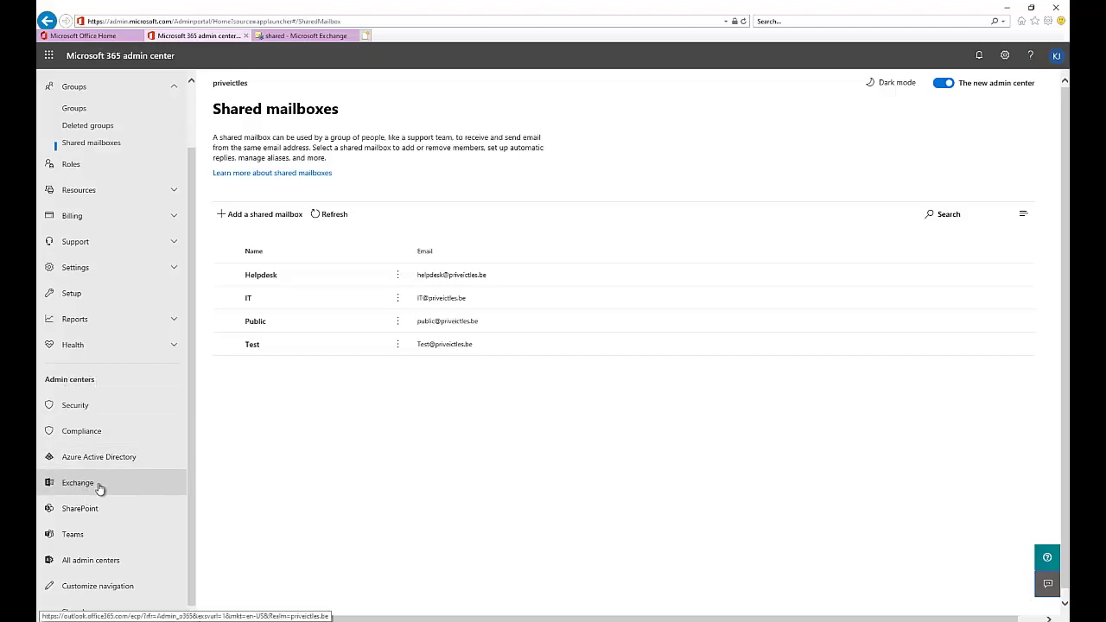
click(296, 38)
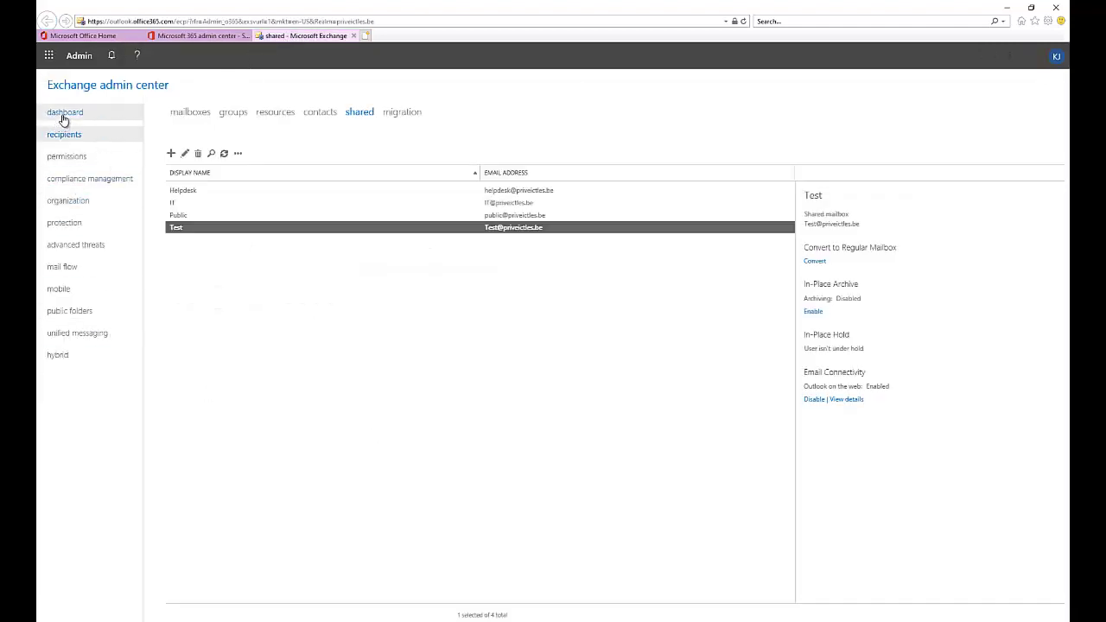
Step: In the Exchange admin center, select Helpdesk in the recipients > shared mailboxes list
click(69, 115)
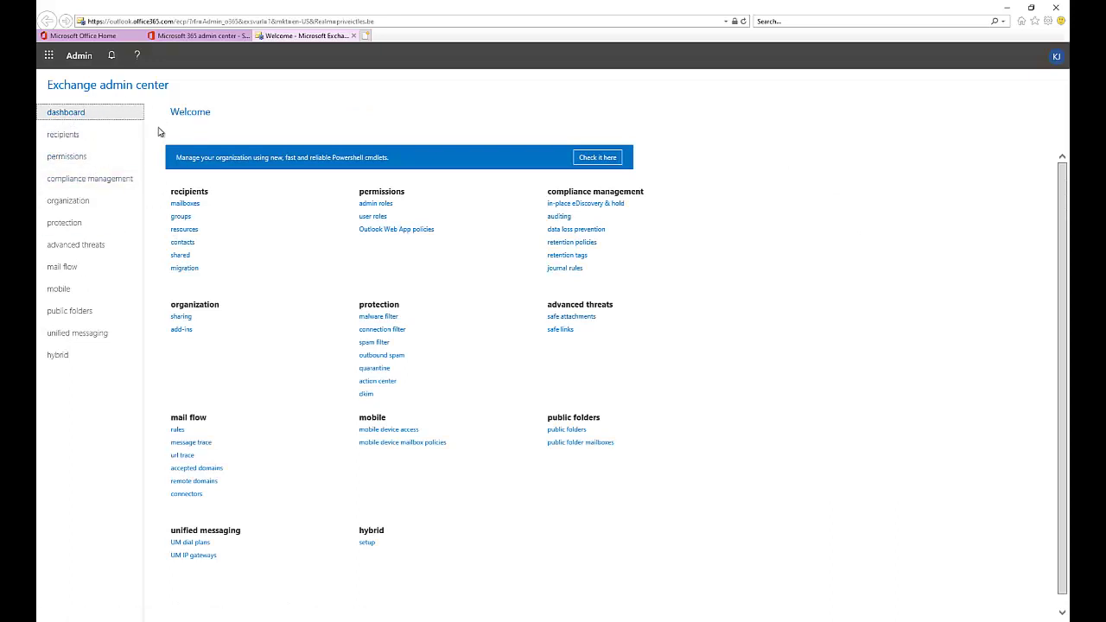
click(180, 255)
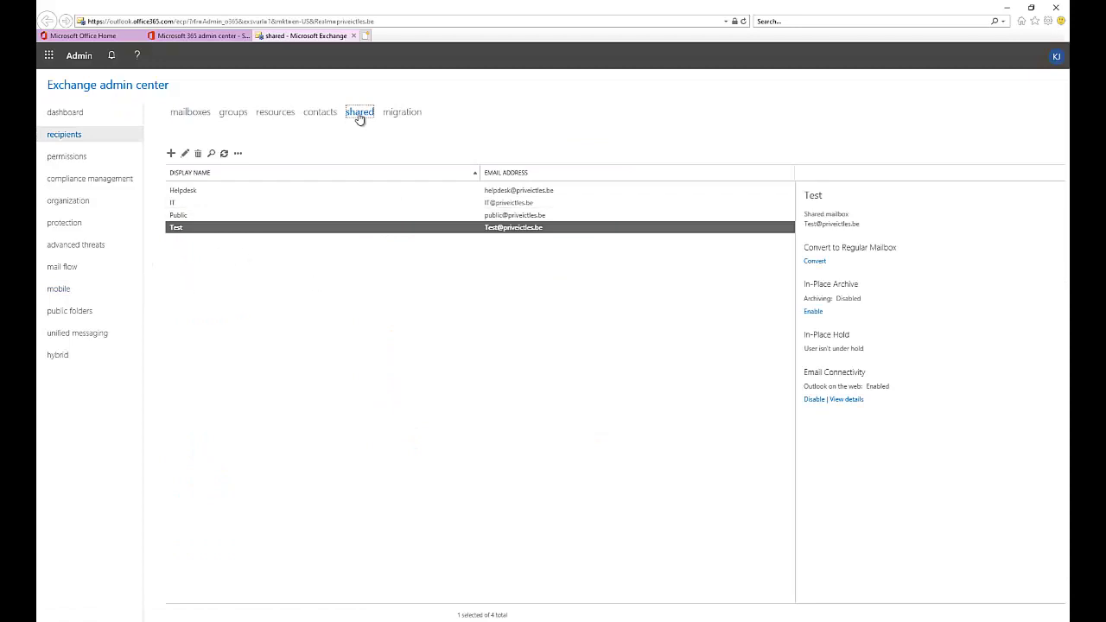
click(191, 192)
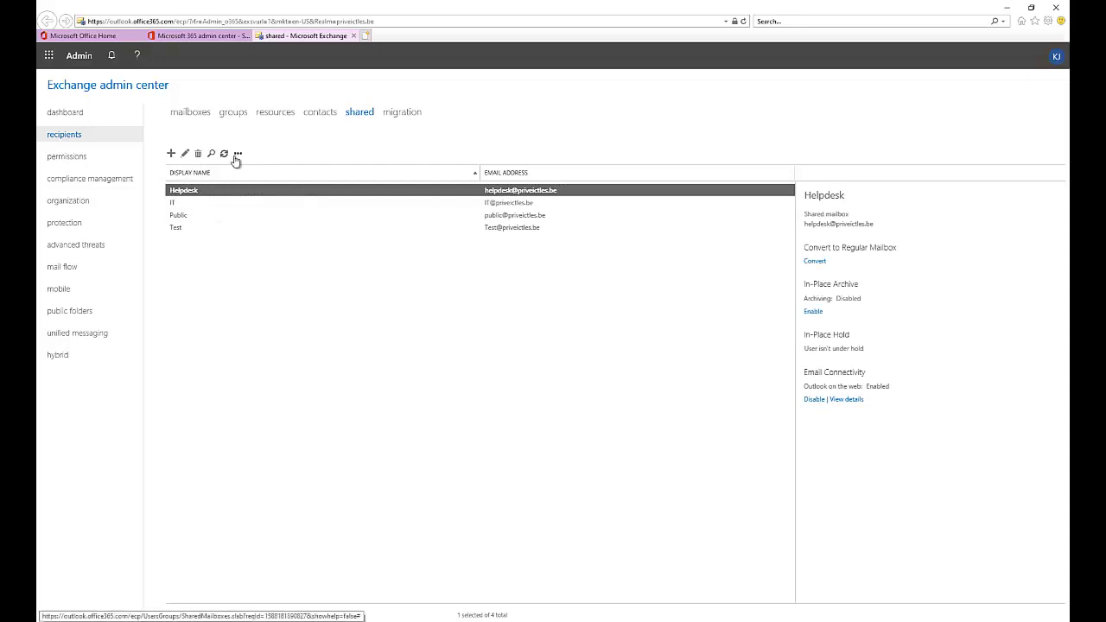
click(238, 154)
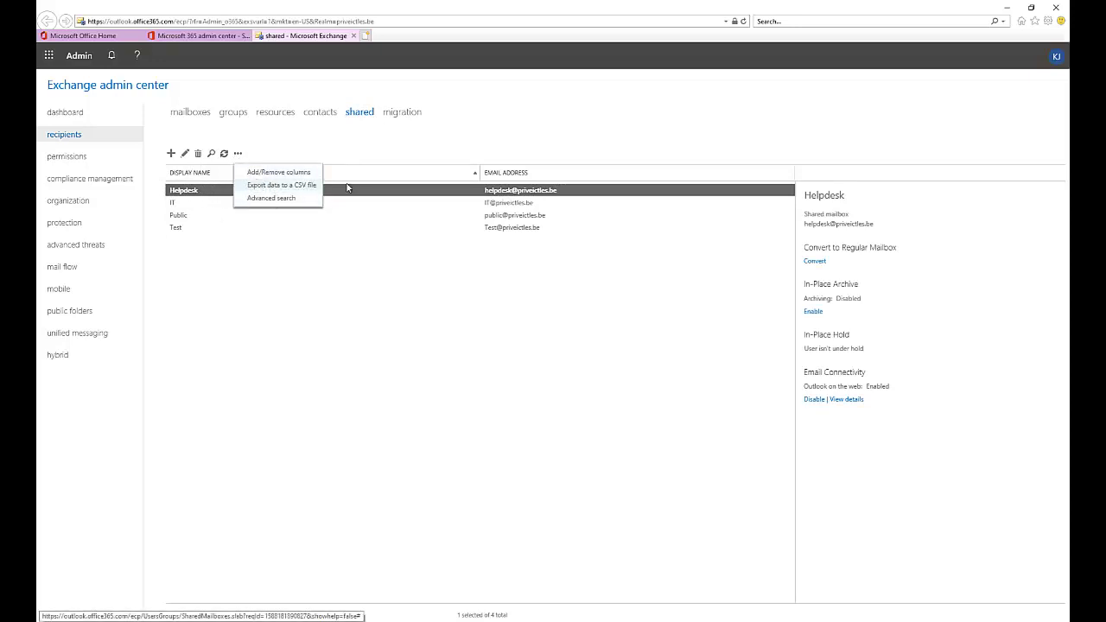
click(524, 195)
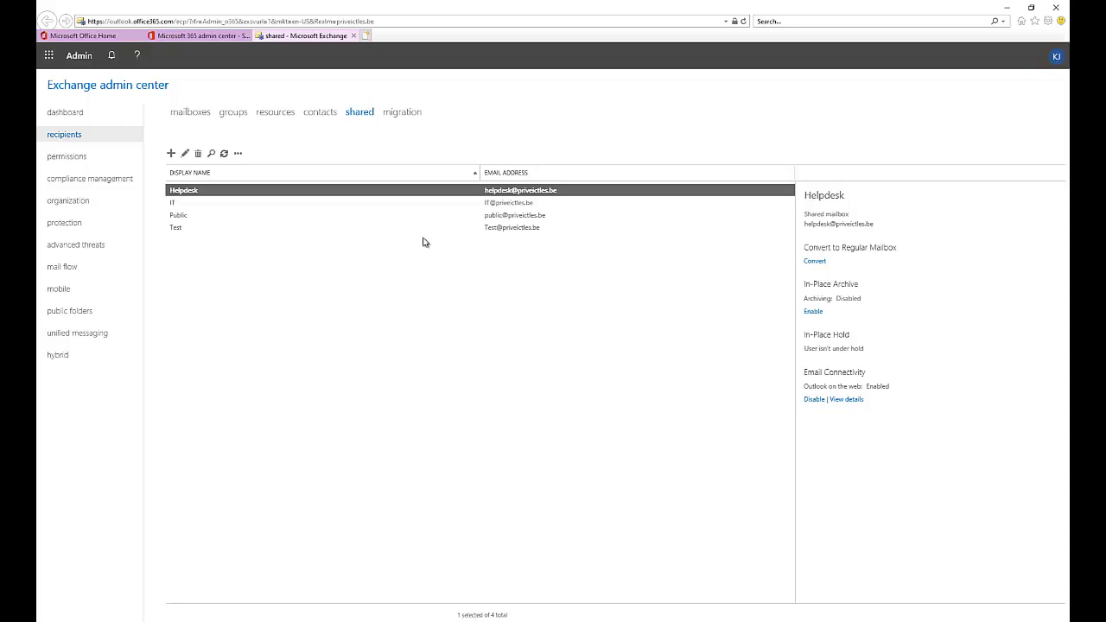
Step: Convert Helpdesk to a regular mailbox, confirm the warning, and close the completion message
click(815, 262)
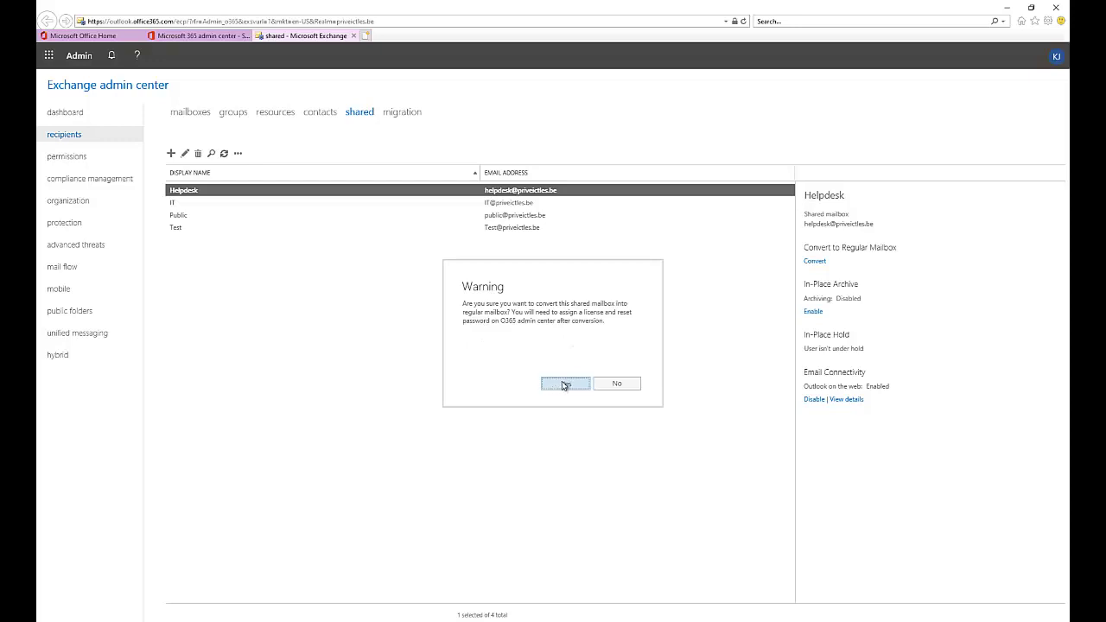
click(565, 383)
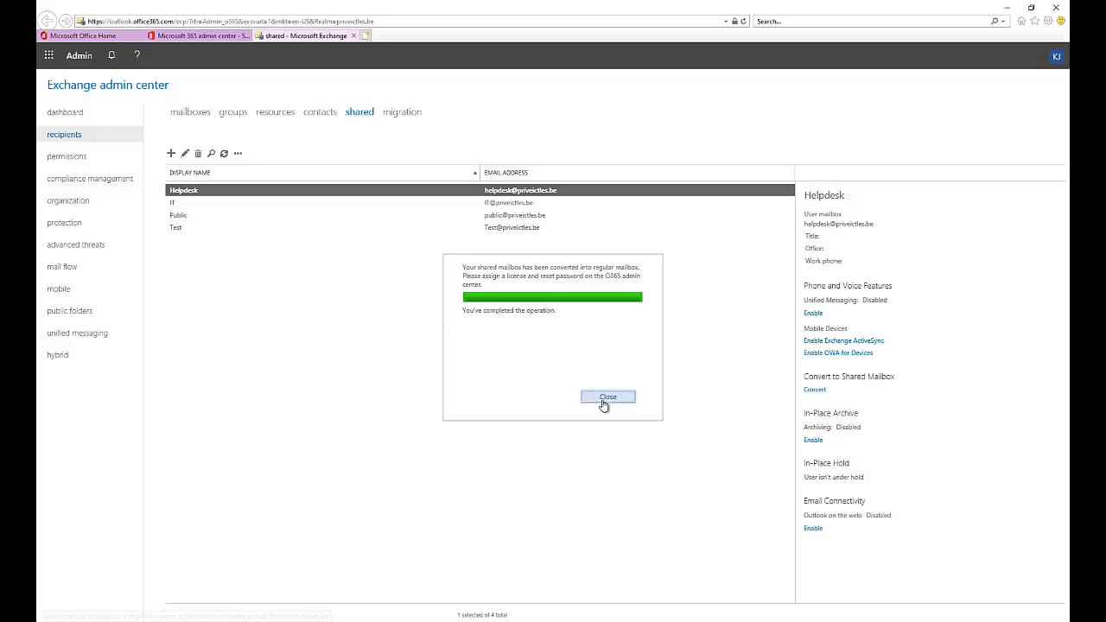
click(610, 403)
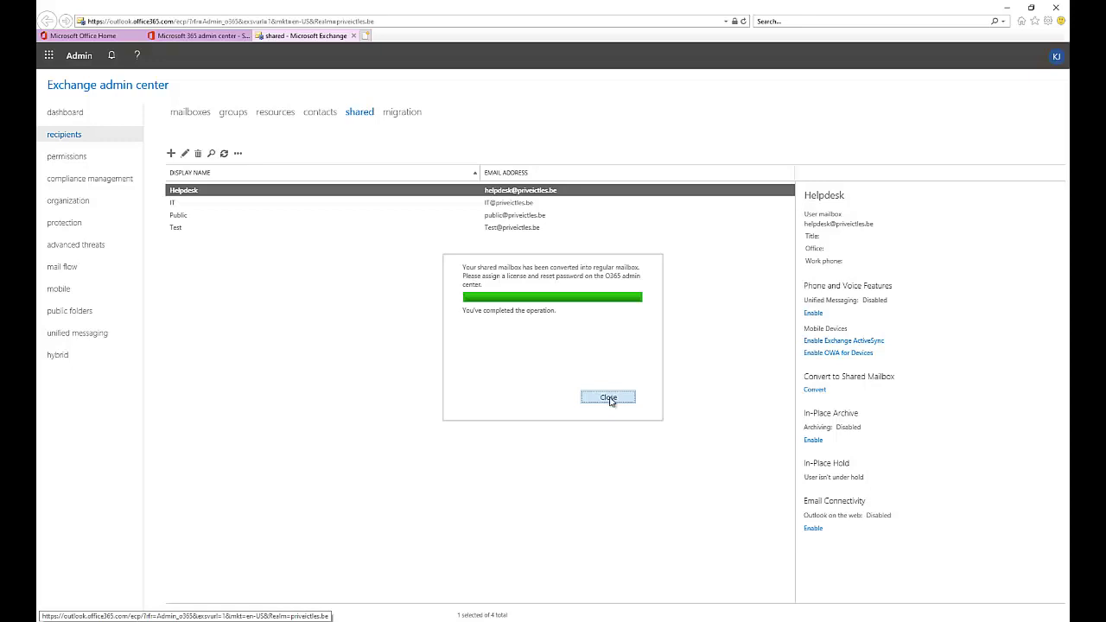
click(609, 400)
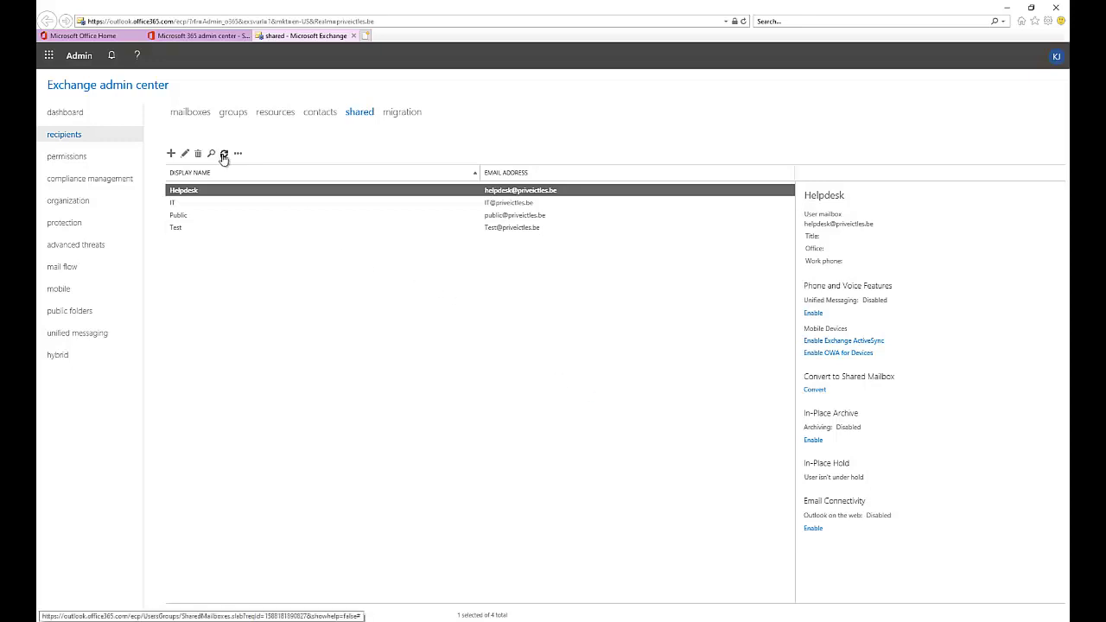
Step: Refresh the Exchange shared mailboxes list to confirm Helpdesk is gone, then return to Microsoft 365
click(224, 155)
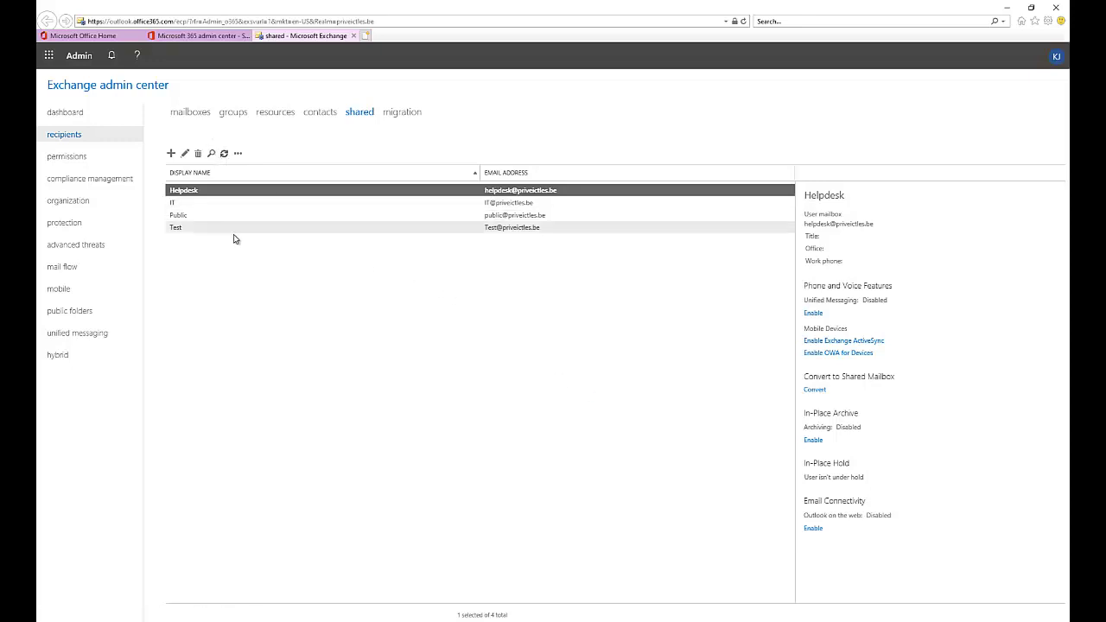
click(224, 153)
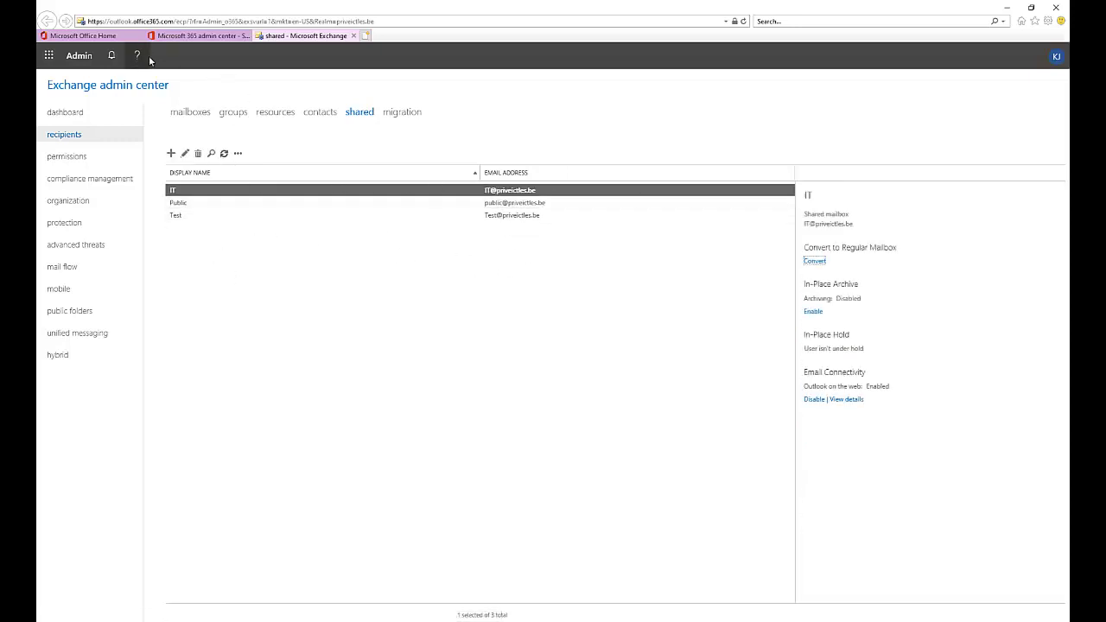
click(188, 37)
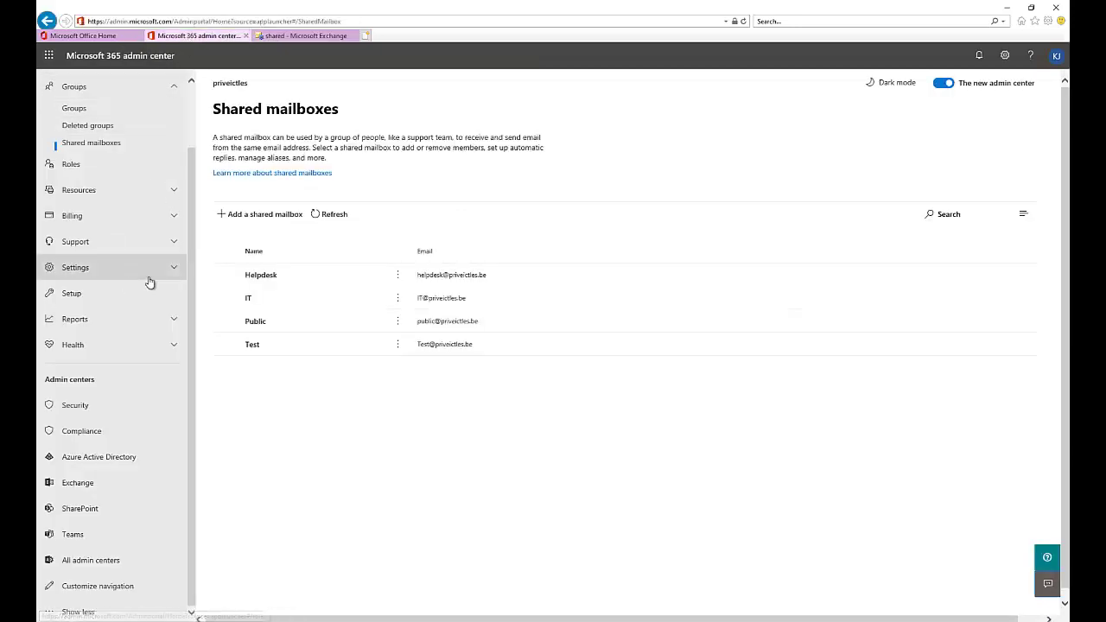
Step: Refresh the admin center's Shared mailboxes list so Helpdesk drops off, then open Users > Active users
scroll(101, 187, up, 2)
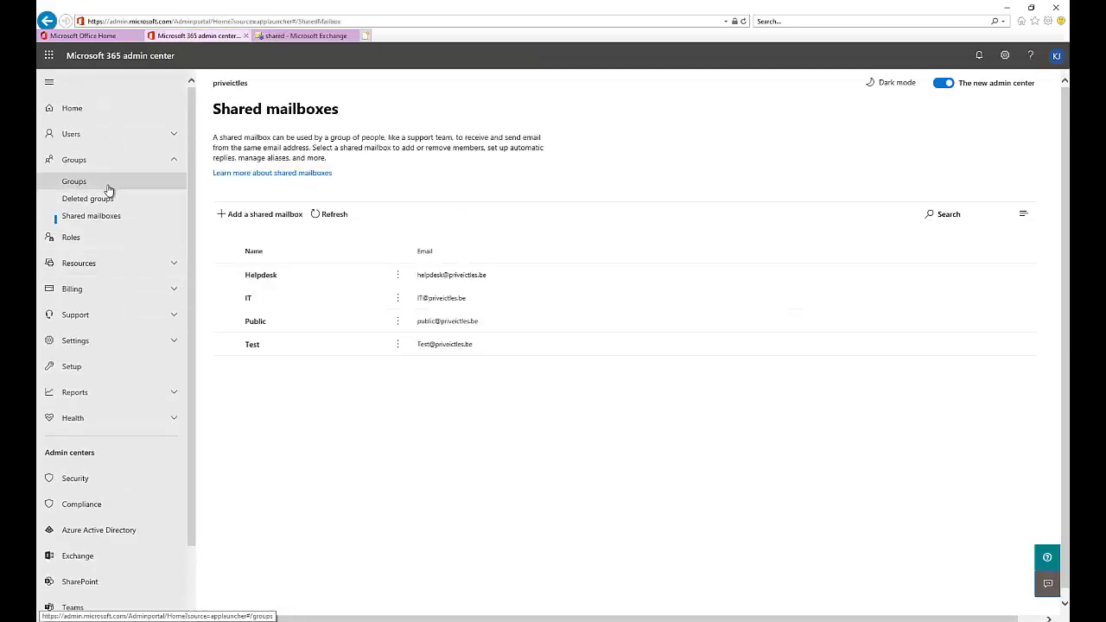
click(324, 216)
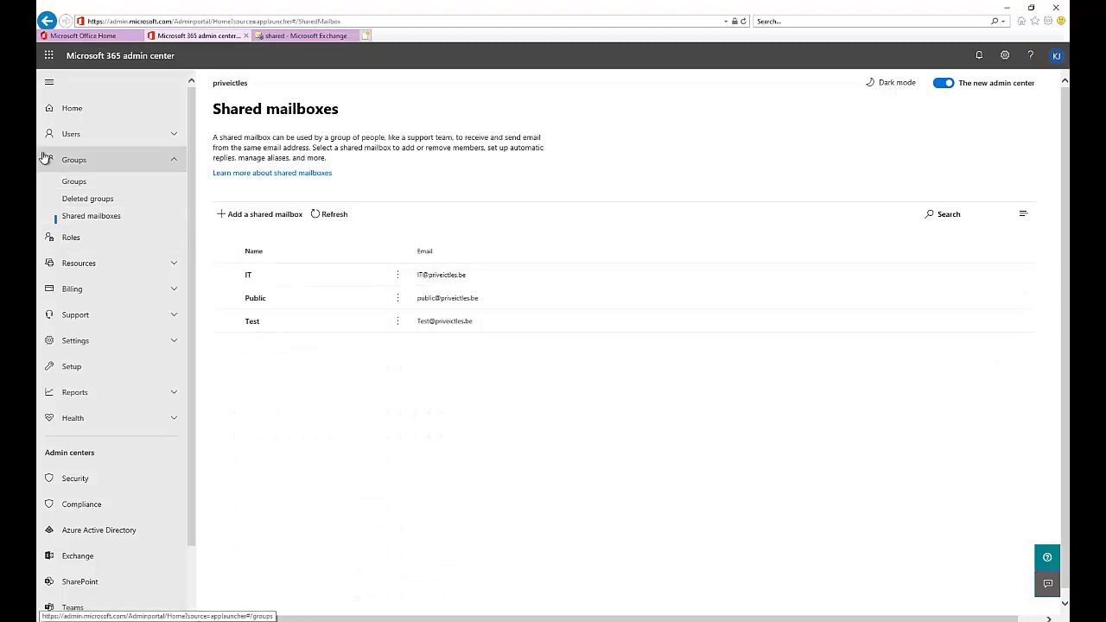
click(166, 136)
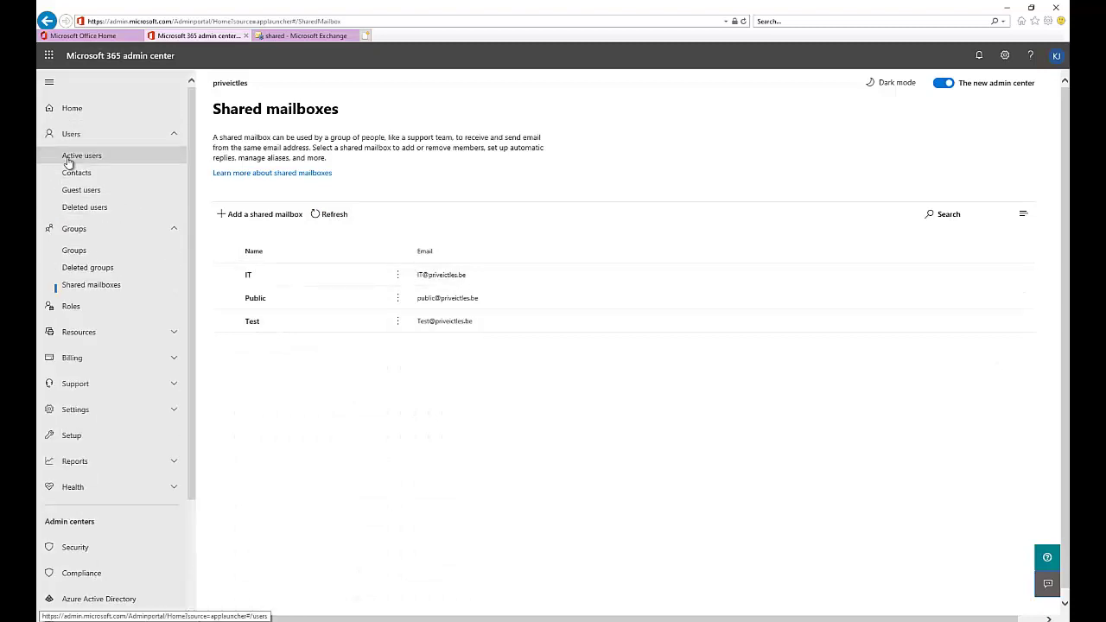
click(87, 156)
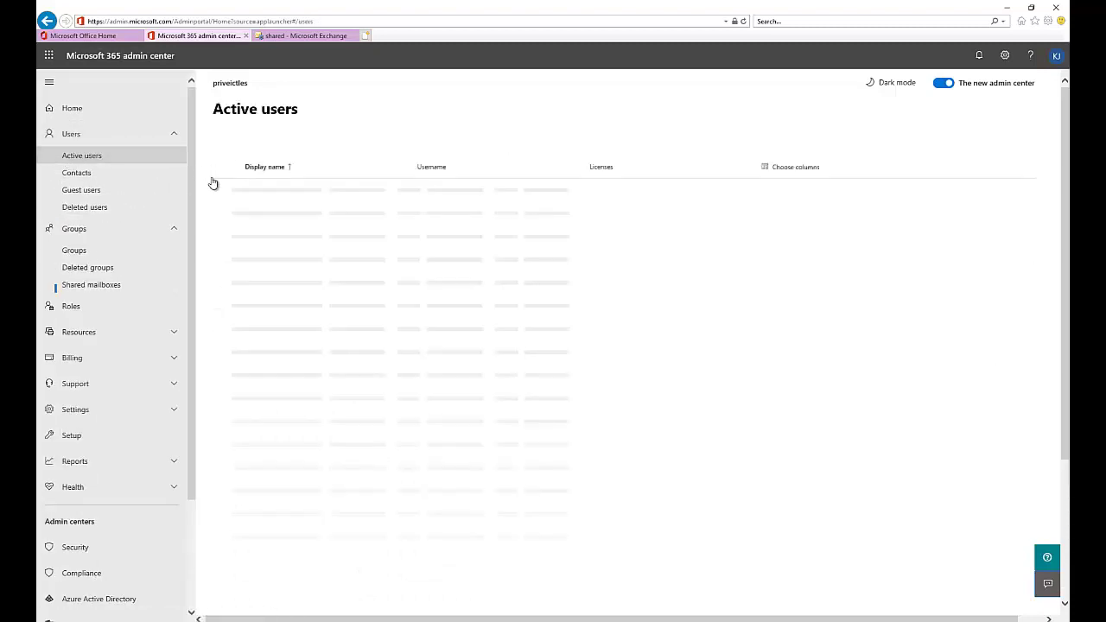
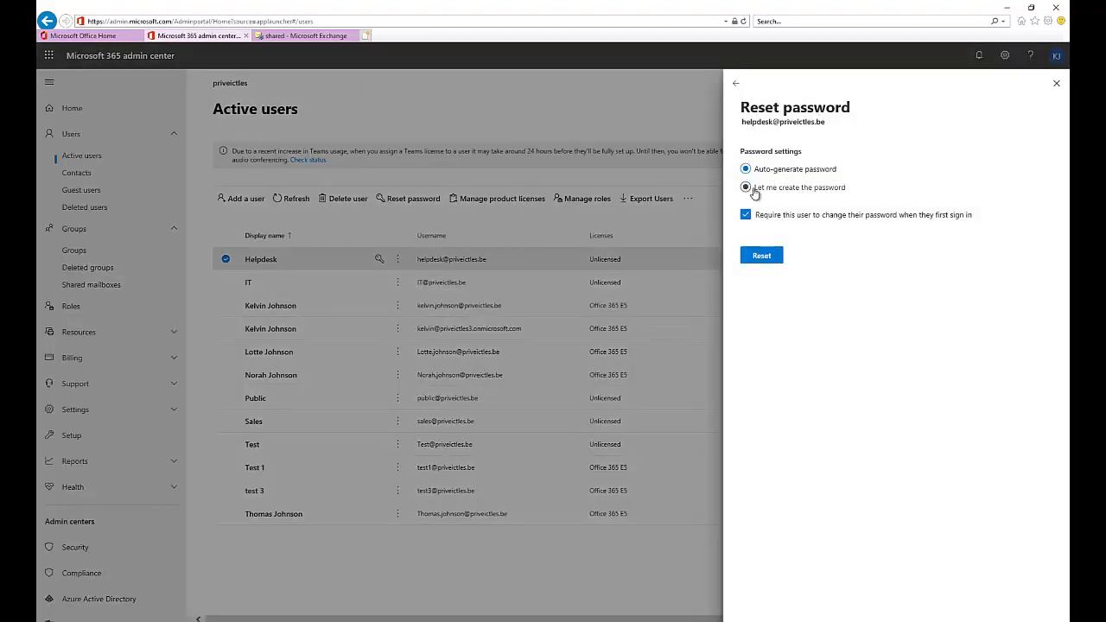
Step: Reset Helpdesk's password to a custom strong password, still requiring a change at next sign-in
click(746, 187)
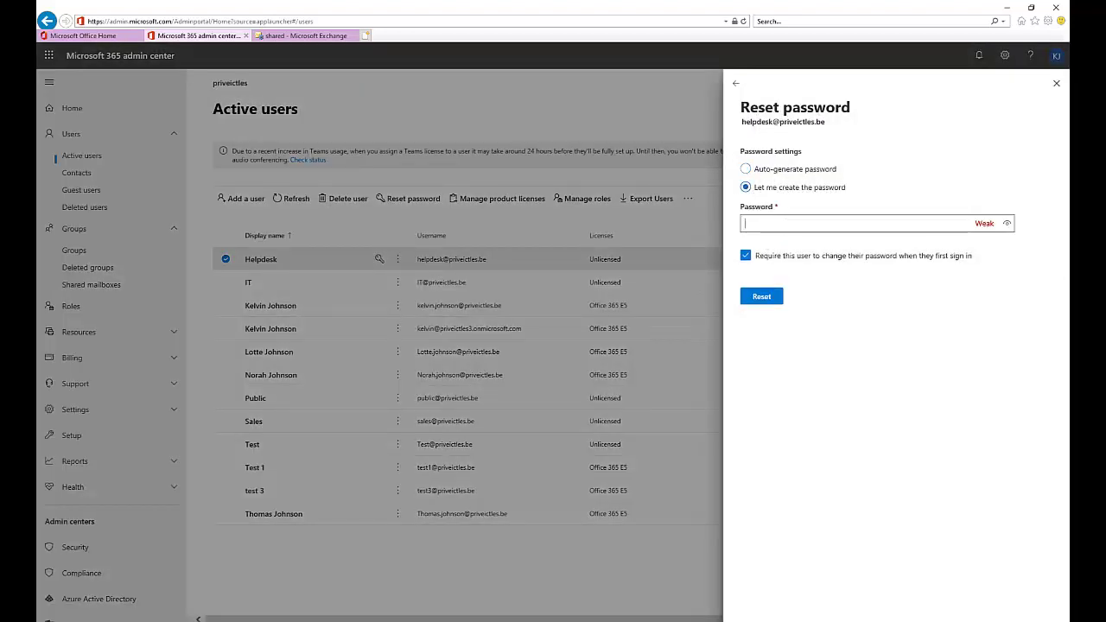
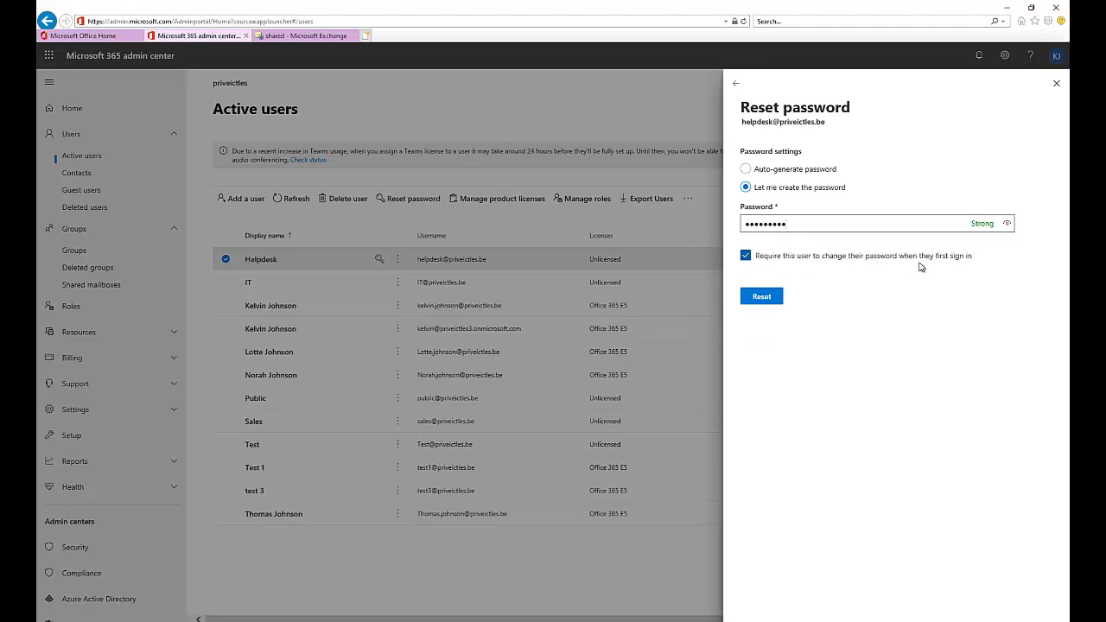
click(763, 297)
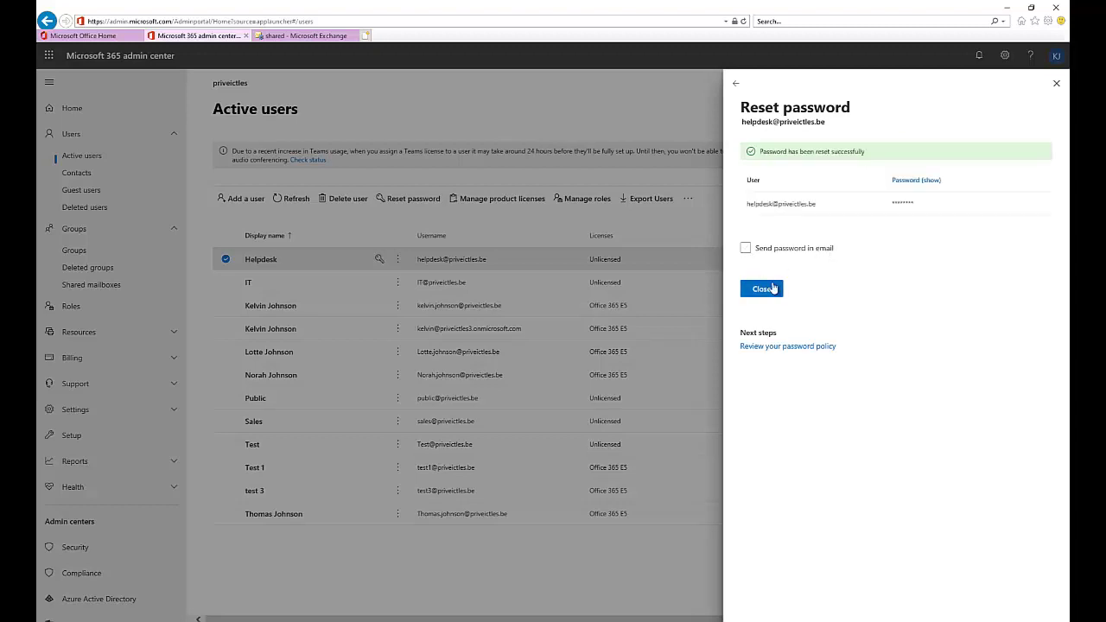
click(746, 249)
Step: Finish the reset without emailing the password, then assign and save an Office 365 E5 license for Helpdesk
click(747, 249)
click(764, 289)
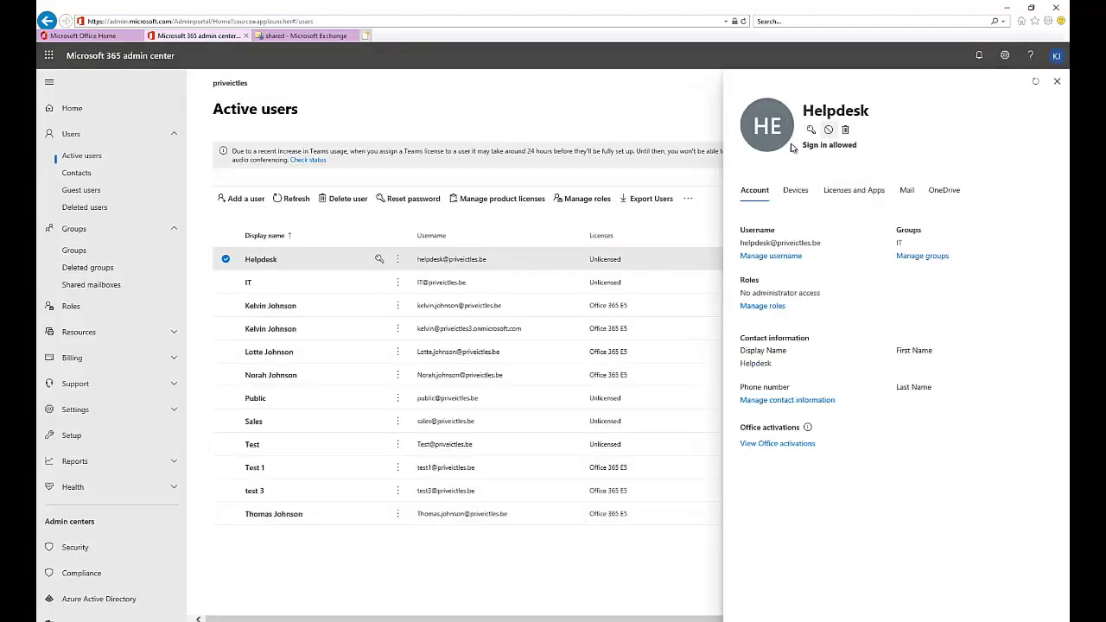
click(845, 191)
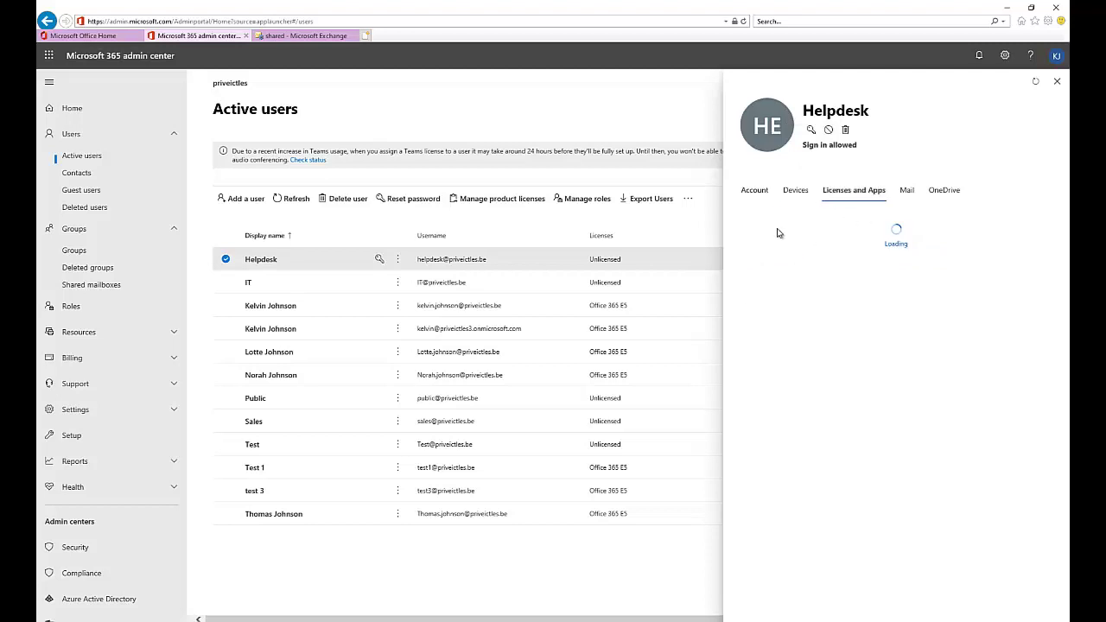
click(747, 325)
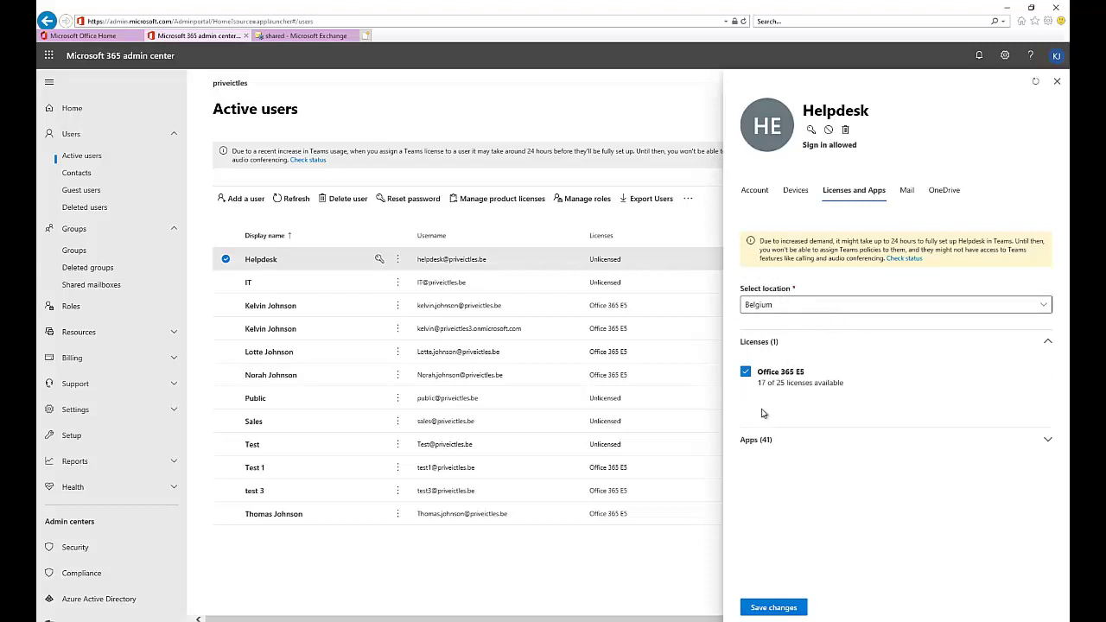
click(787, 607)
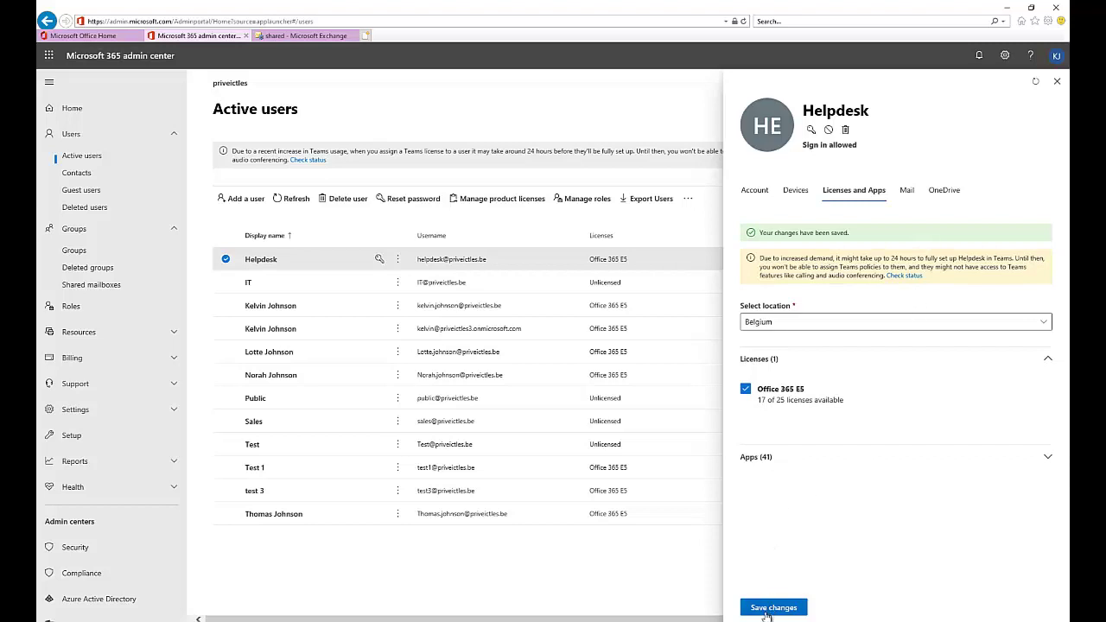
click(1058, 82)
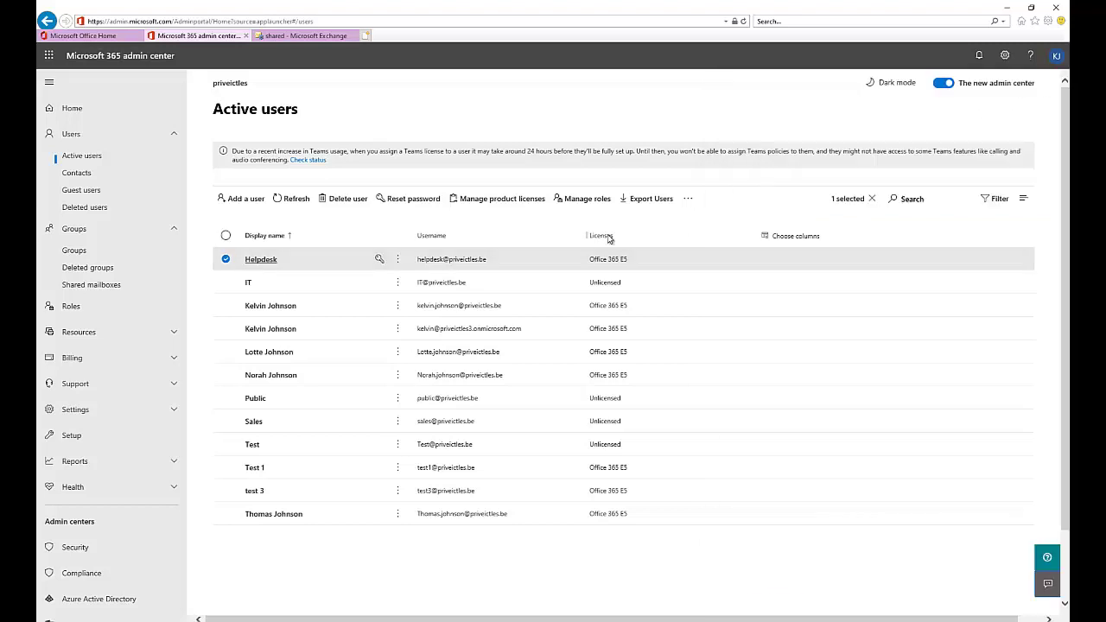